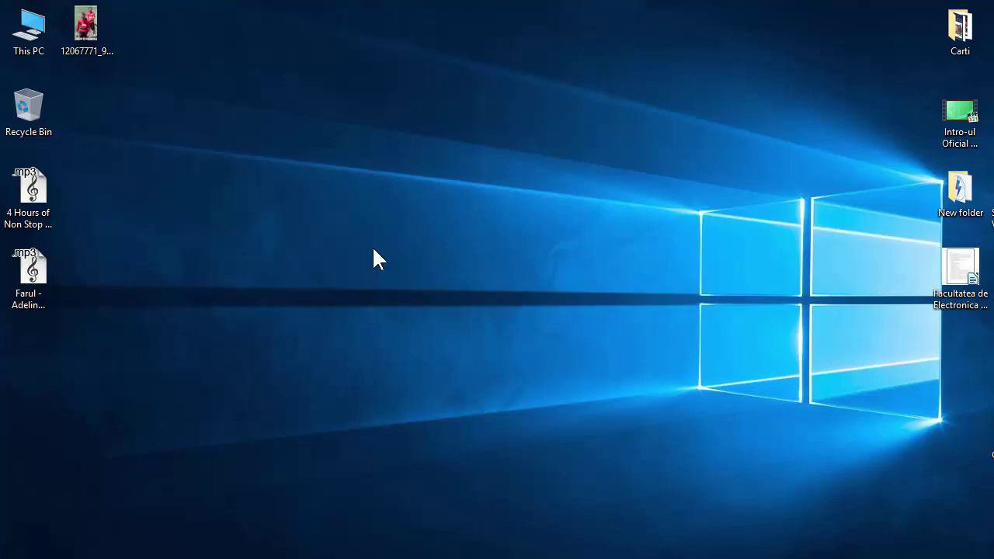
# Open the properties of the Acer (C:) drive from This PC
pyautogui.doubleClick(50, 35)
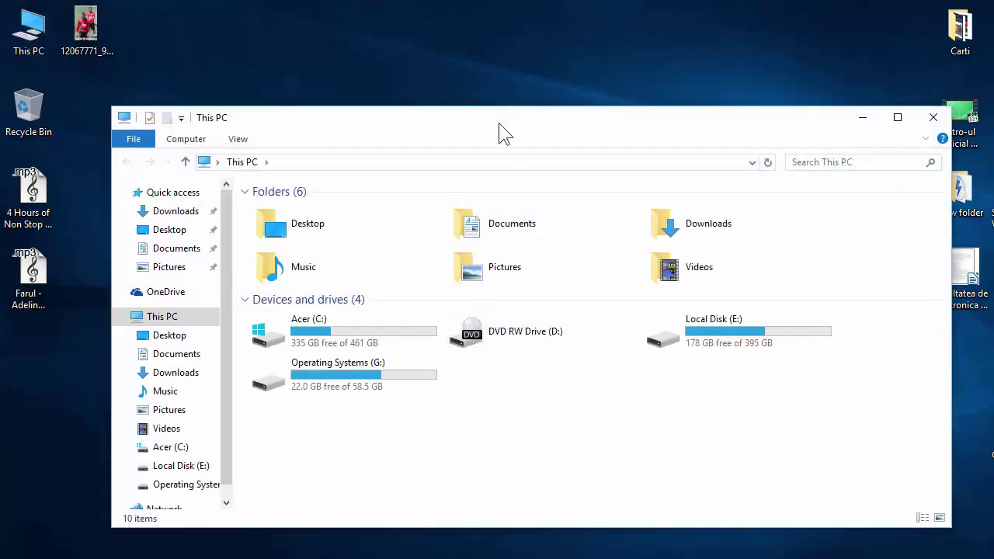
pyautogui.moveTo(500, 123); pyautogui.dragTo(477, 94)
pyautogui.click(318, 299)
pyautogui.rightClick(317, 294)
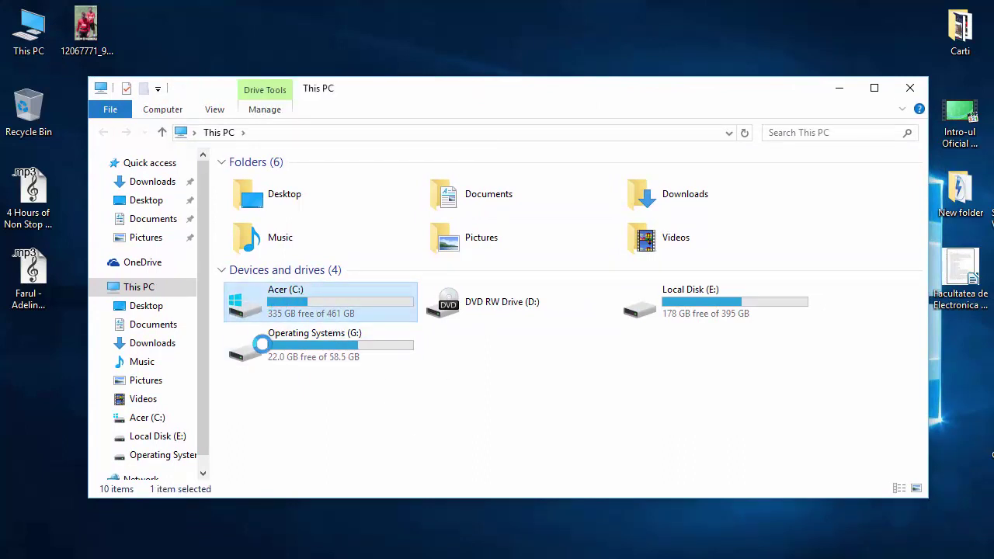
pyautogui.click(353, 504)
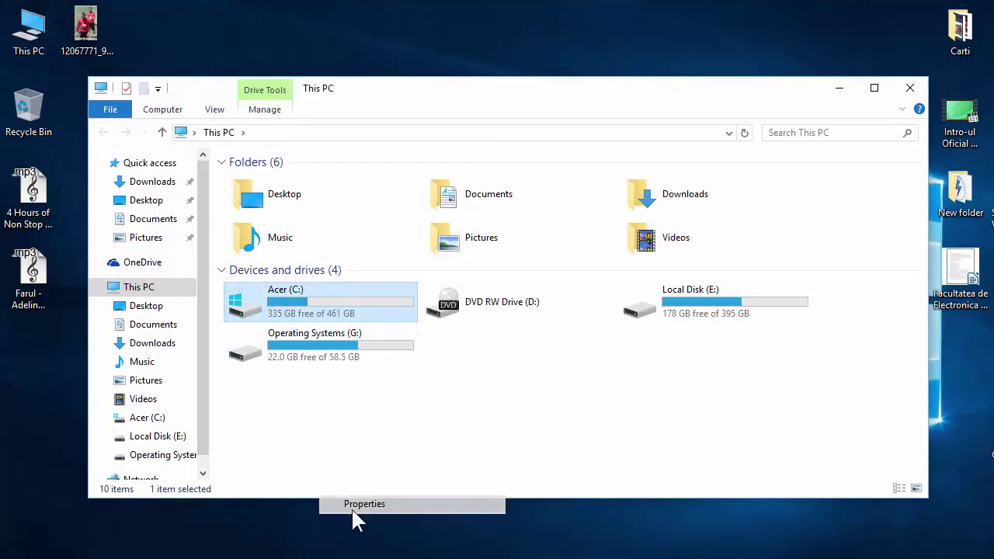
pyautogui.moveTo(443, 187); pyautogui.dragTo(356, 61)
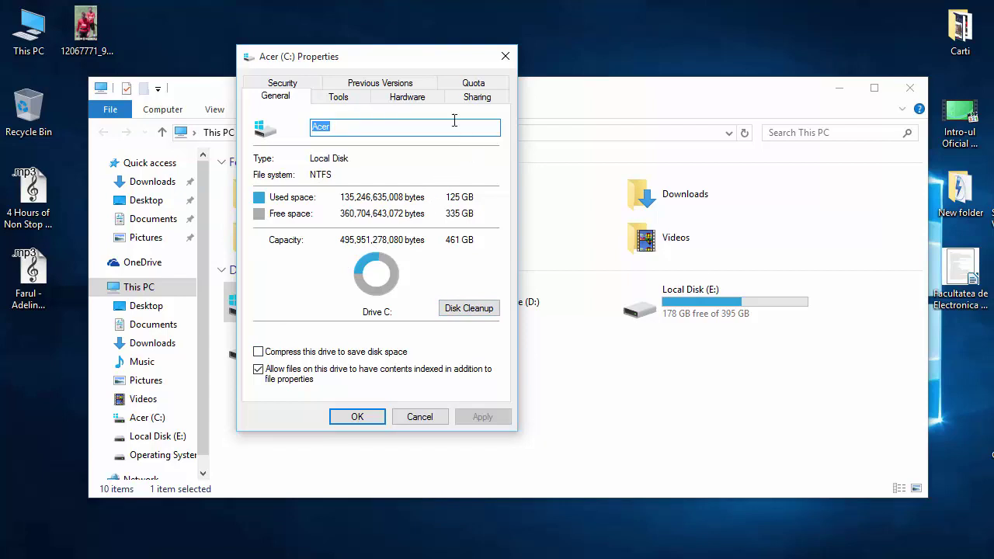
# Glance at the drive's error-checking and optimization tools, and start Disk Cleanup for Acer (C:)
pyautogui.click(341, 99)
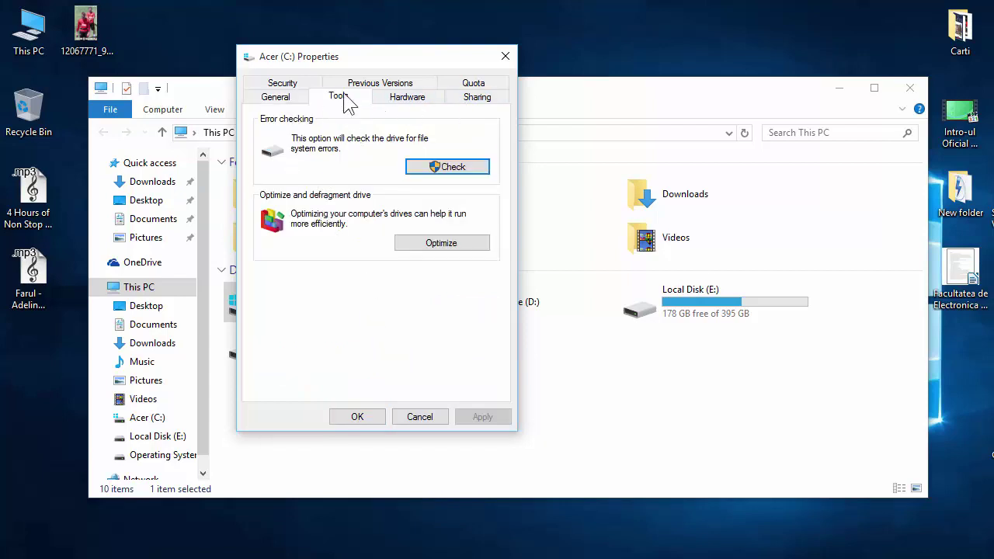
pyautogui.click(274, 97)
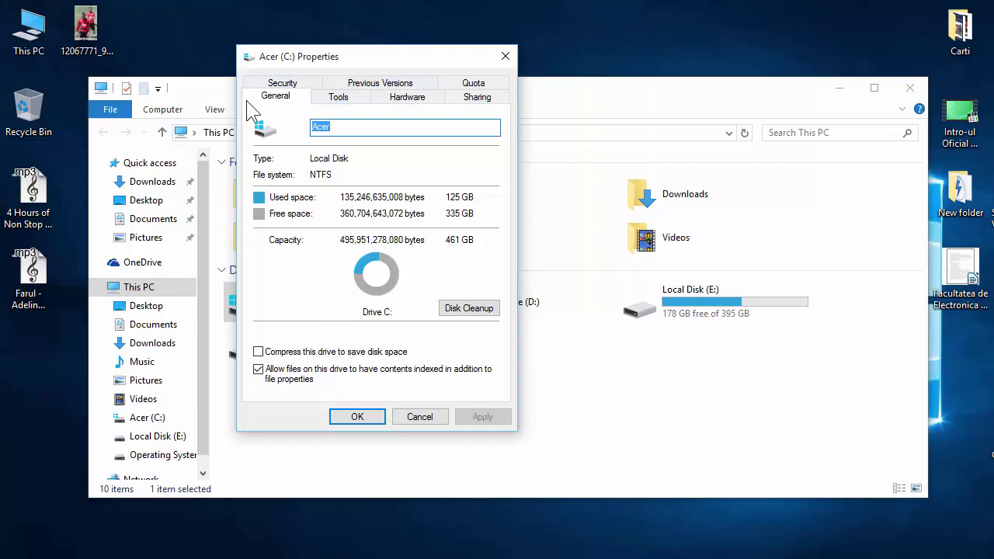
pyautogui.click(467, 314)
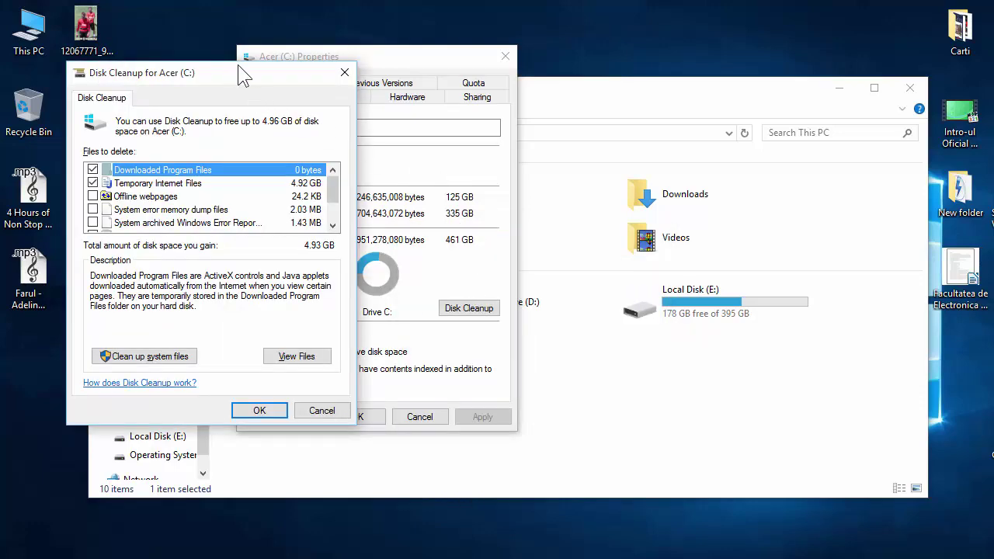
pyautogui.moveTo(243, 75); pyautogui.dragTo(305, 101)
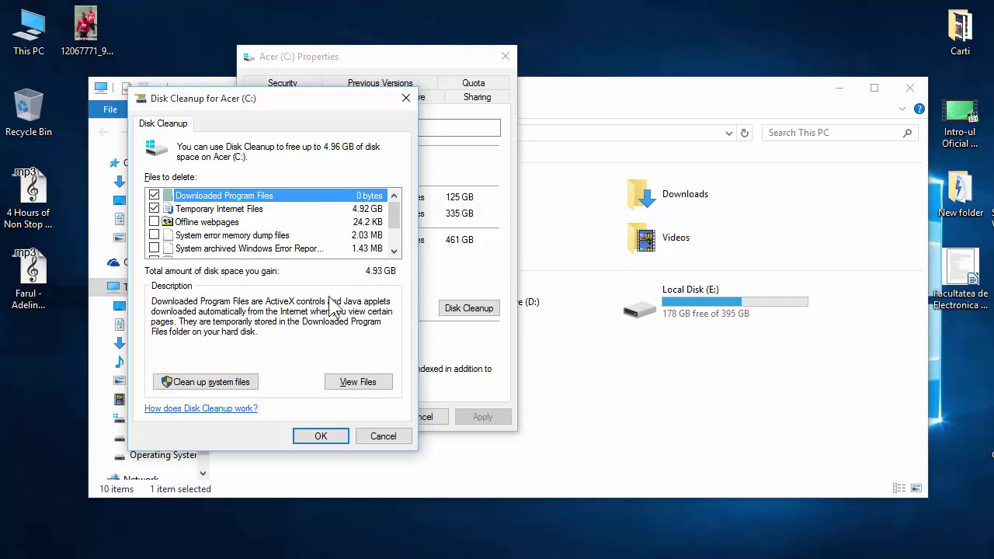
# Examine the file categories offered for deletion, including the descriptions of system error memory dump files and archived Windows Error Reporting files
pyautogui.scroll(-1, 398, 241)
pyautogui.scroll(1, 403, 256)
pyautogui.scroll(-1, 395, 210)
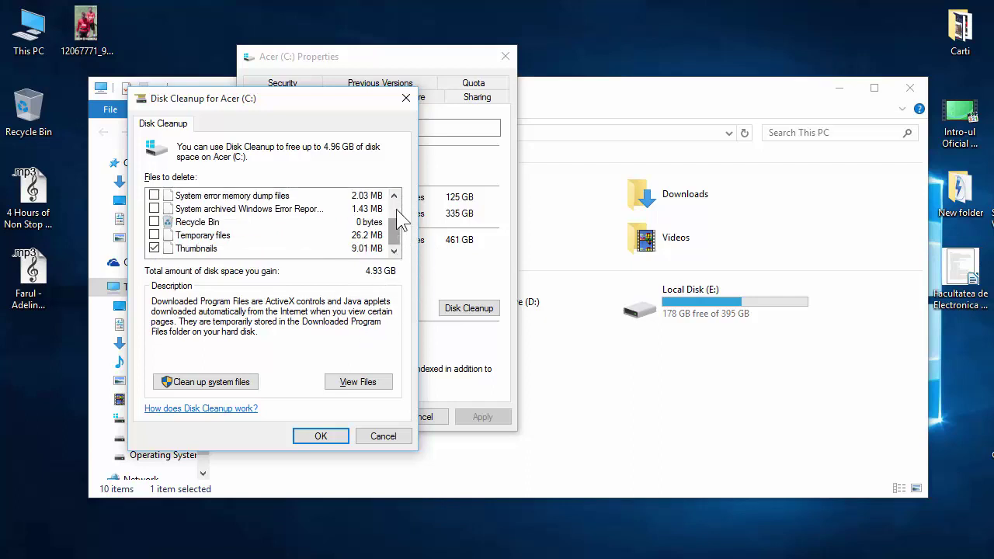
pyautogui.scroll(1, 399, 219)
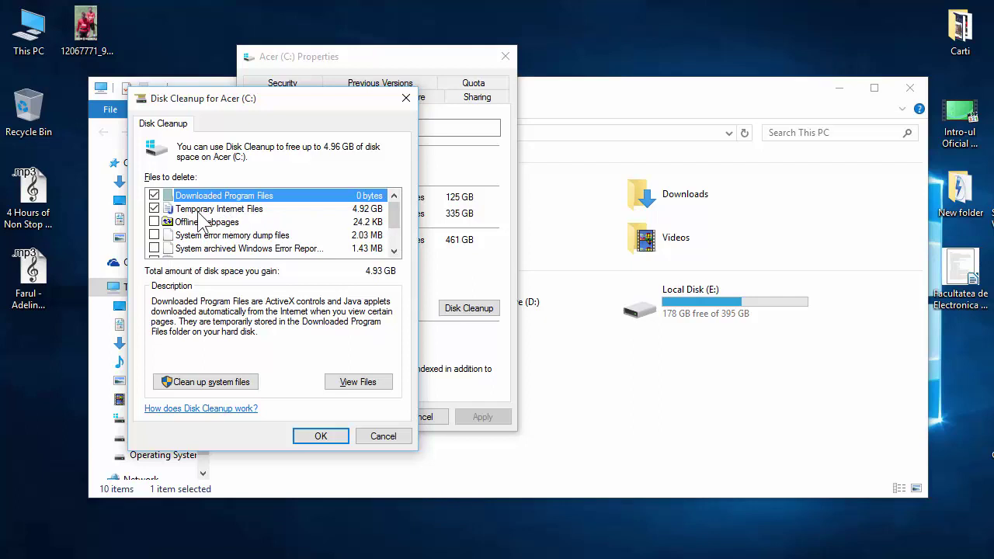
pyautogui.scroll(-1, 201, 242)
pyautogui.scroll(1, 241, 233)
pyautogui.scroll(-1, 225, 248)
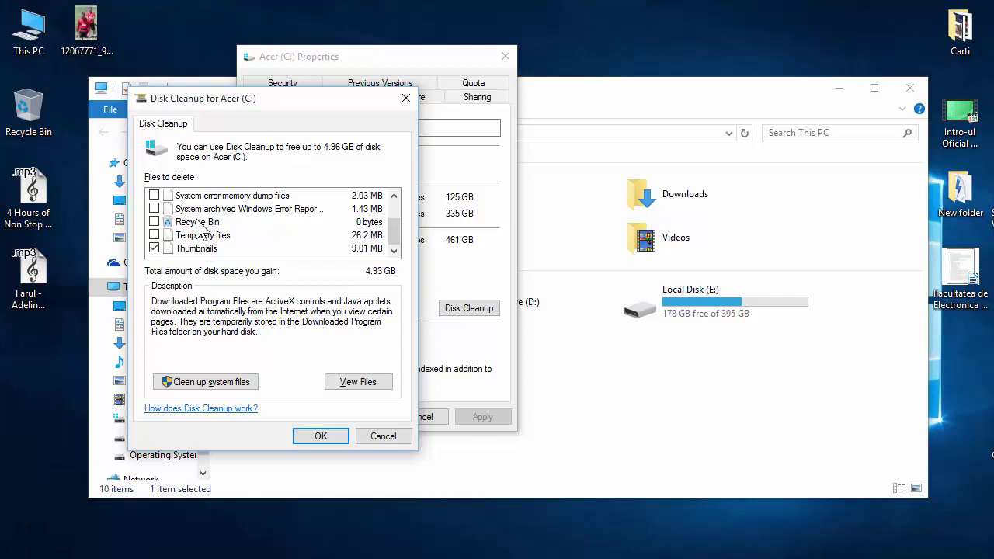
pyautogui.scroll(1, 222, 242)
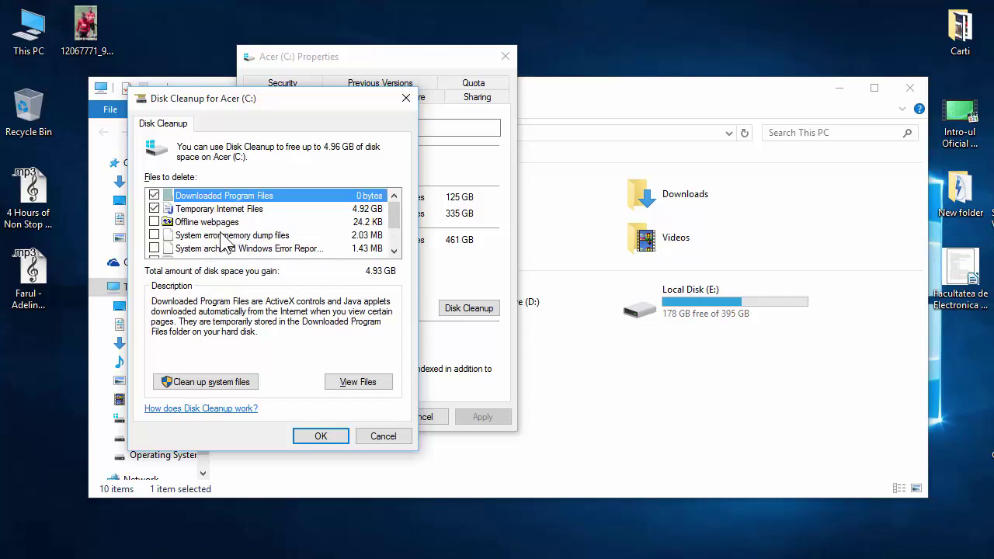
pyautogui.click(210, 236)
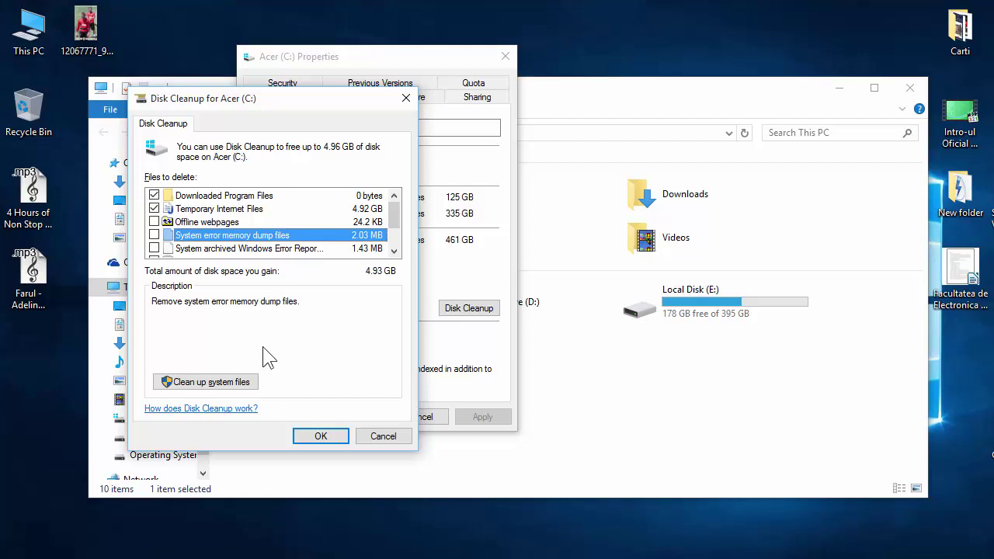
pyautogui.click(224, 248)
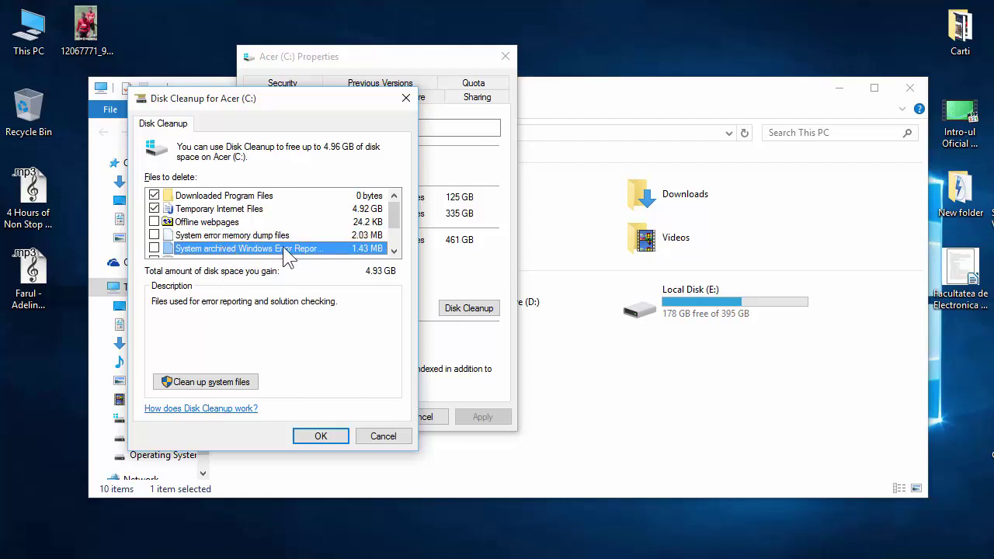
pyautogui.scroll(-1, 281, 247)
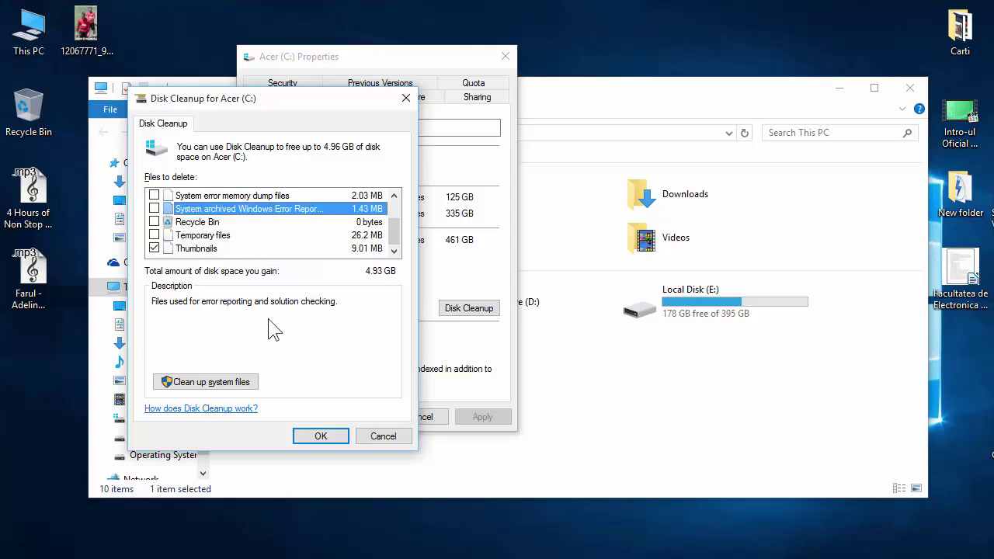
pyautogui.scroll(1, 252, 225)
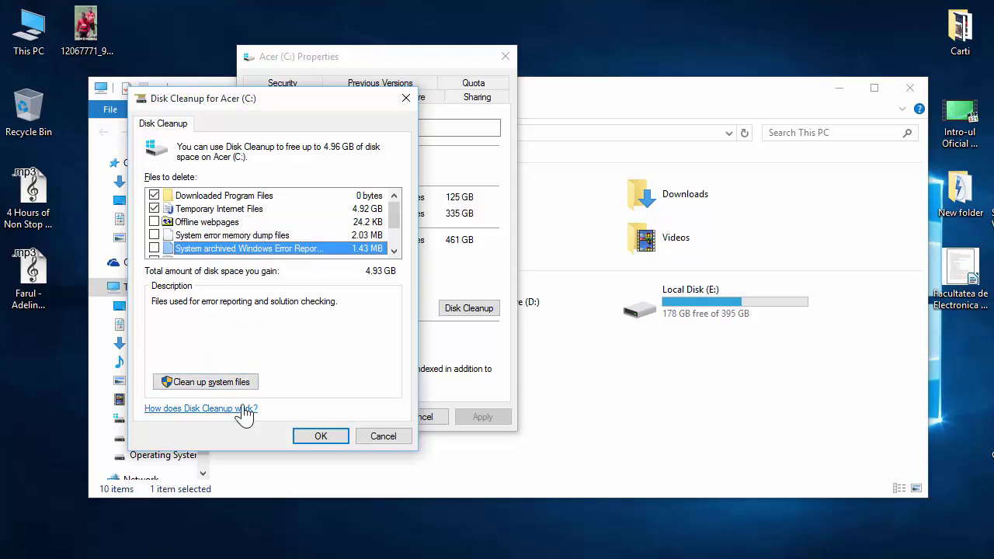
# Open the help link on how Disk Cleanup works in Google Chrome, and close the extra advertising tab
pyautogui.click(169, 409)
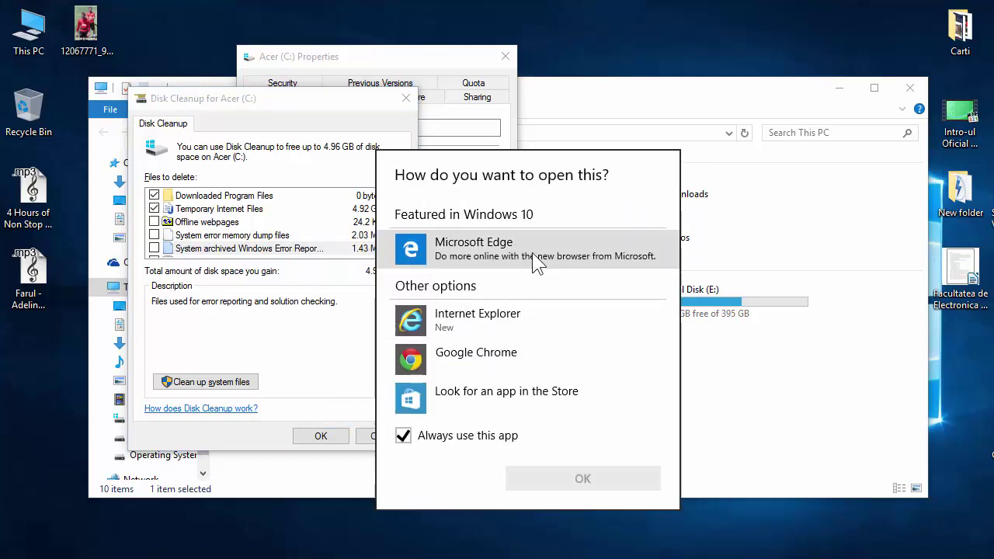
pyautogui.click(492, 362)
pyautogui.click(544, 480)
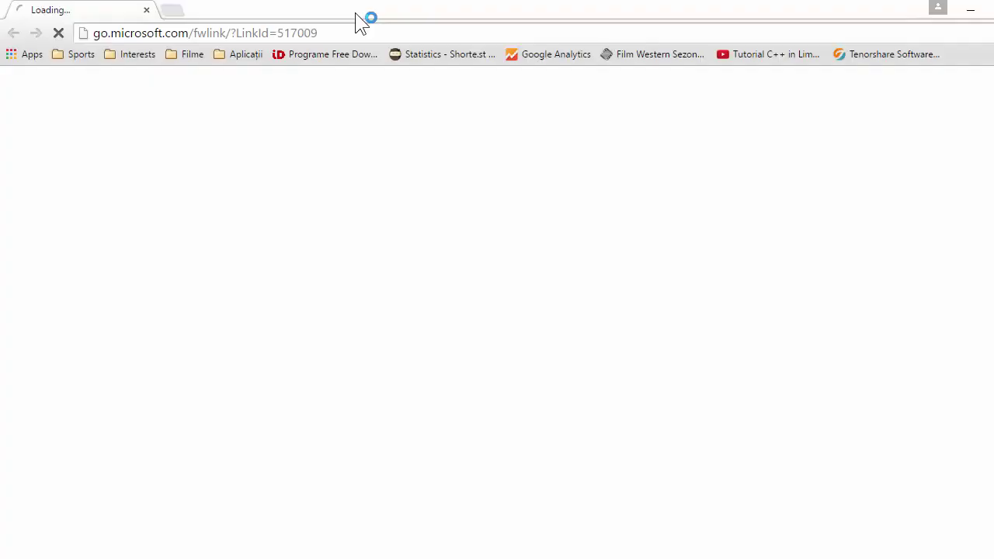
pyautogui.doubleClick(355, 20)
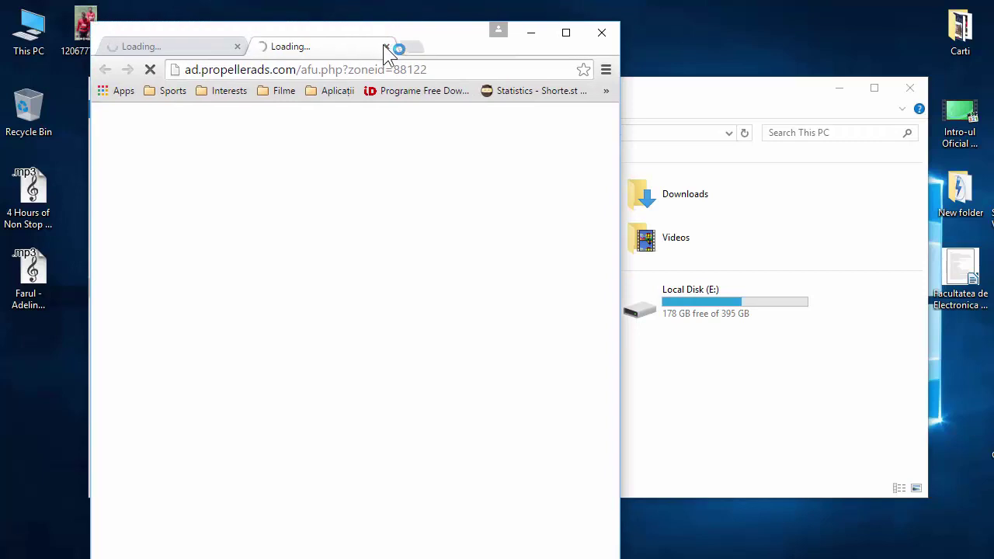
pyautogui.click(386, 47)
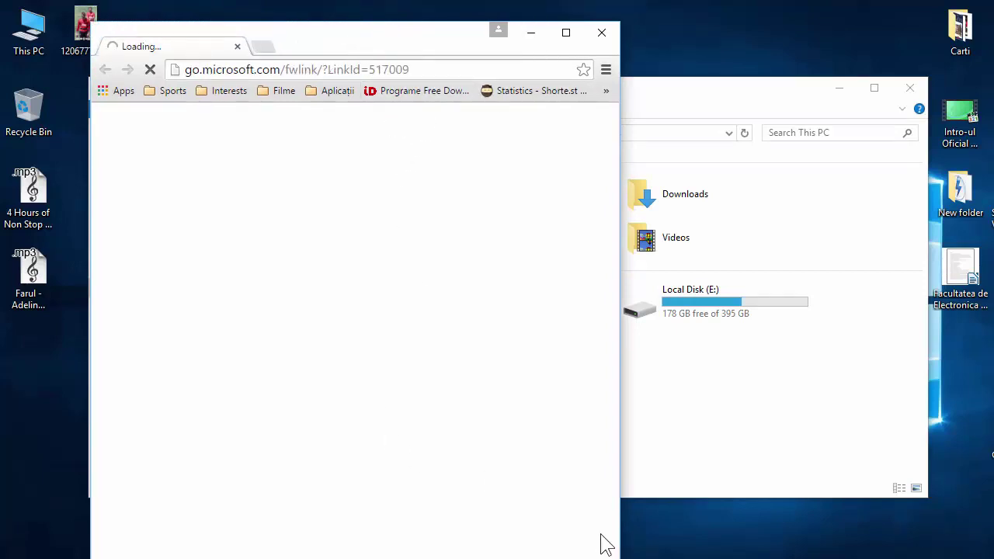
# Resize the browser window, look through the Bing results on getting help in Windows 10, and close the browser
pyautogui.moveTo(626, 533); pyautogui.dragTo(603, 533)
pyautogui.moveTo(362, 53); pyautogui.dragTo(342, 23)
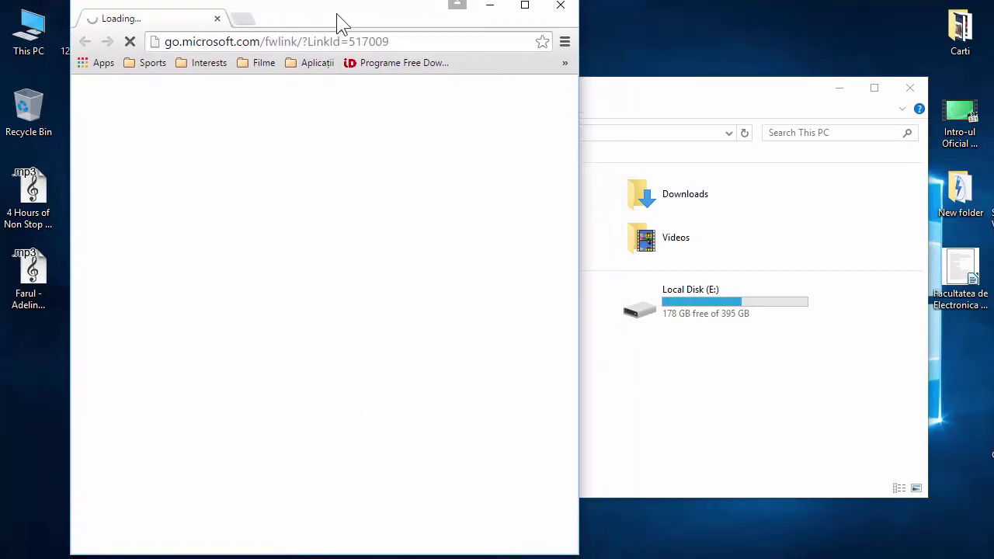
pyautogui.moveTo(577, 552); pyautogui.dragTo(541, 431)
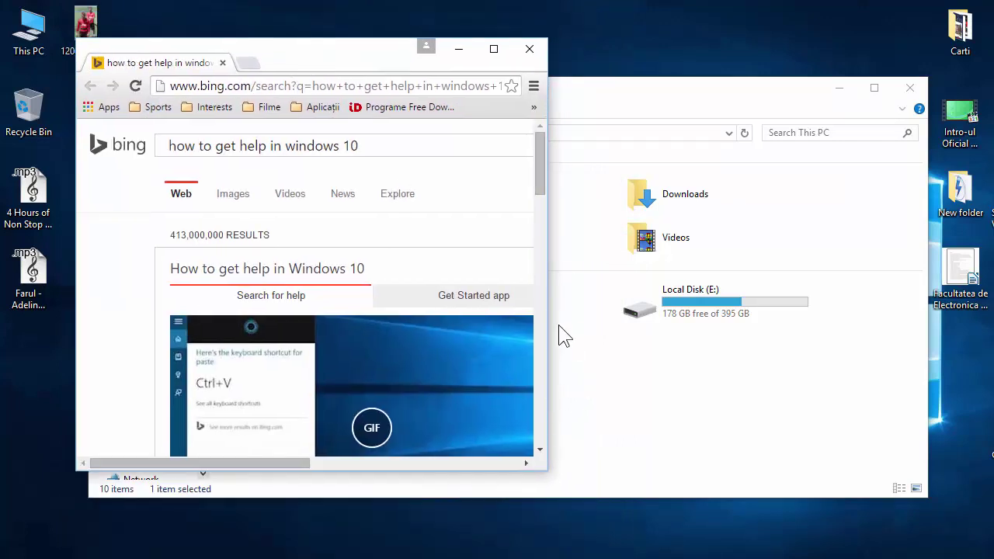
pyautogui.moveTo(548, 326); pyautogui.dragTo(843, 315)
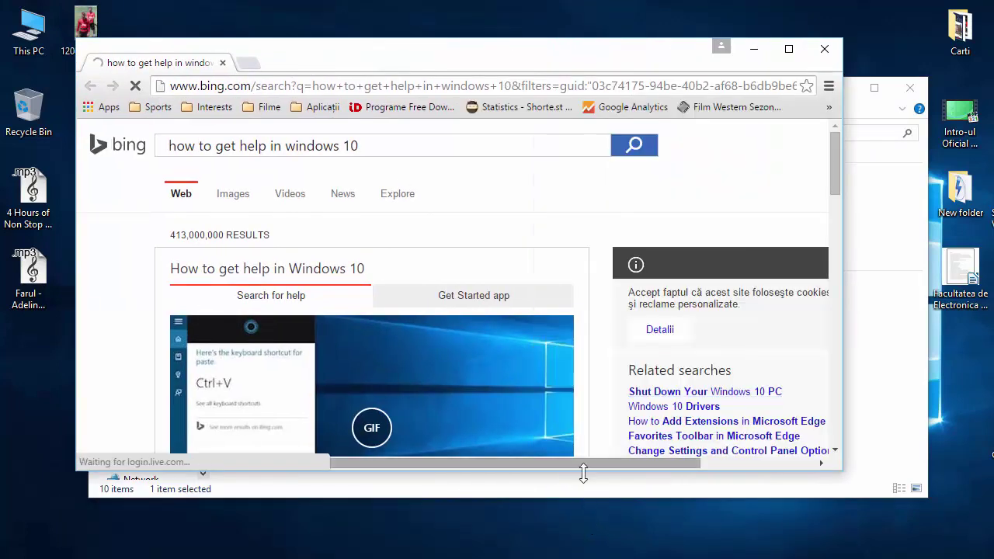
pyautogui.moveTo(581, 470); pyautogui.dragTo(582, 556)
pyautogui.scroll(-3, 384, 316)
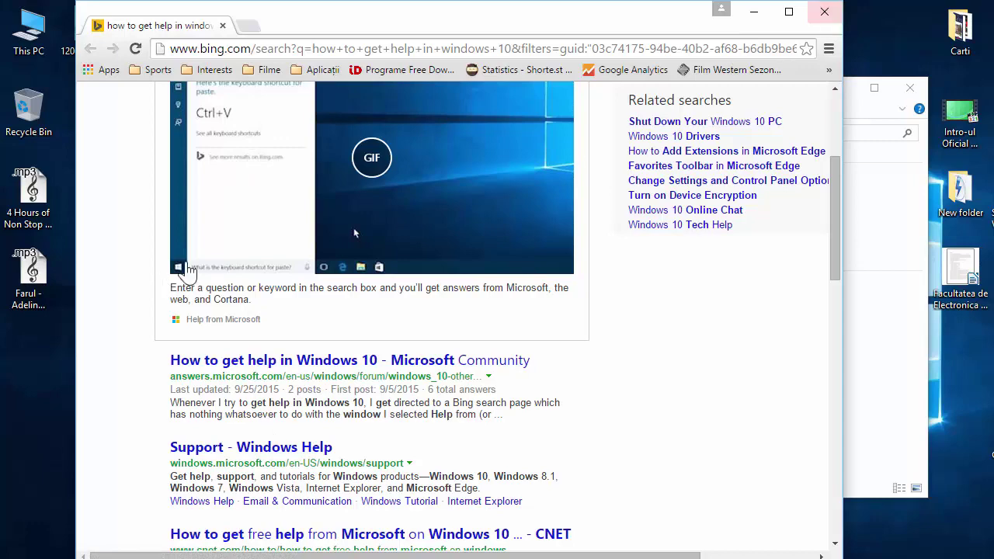
pyautogui.scroll(-3, 310, 221)
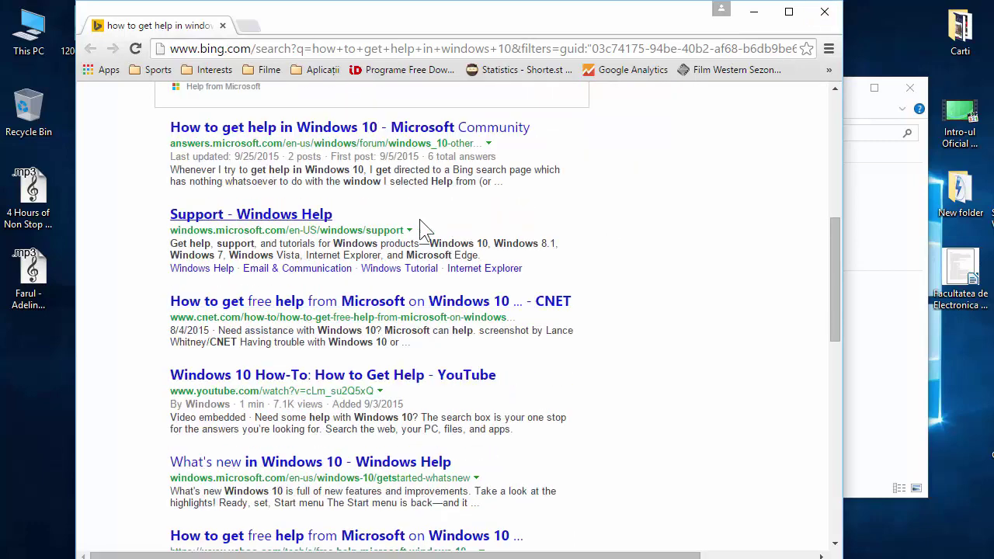
pyautogui.click(823, 11)
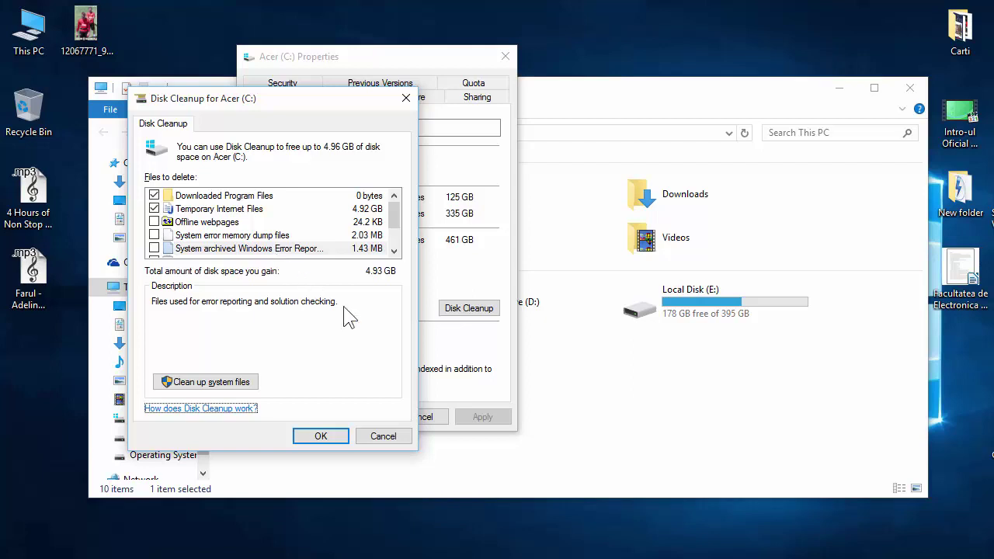
# View the folders on the Acer (C:) drive, minimize the file window and return to Disk Cleanup
pyautogui.click(621, 87)
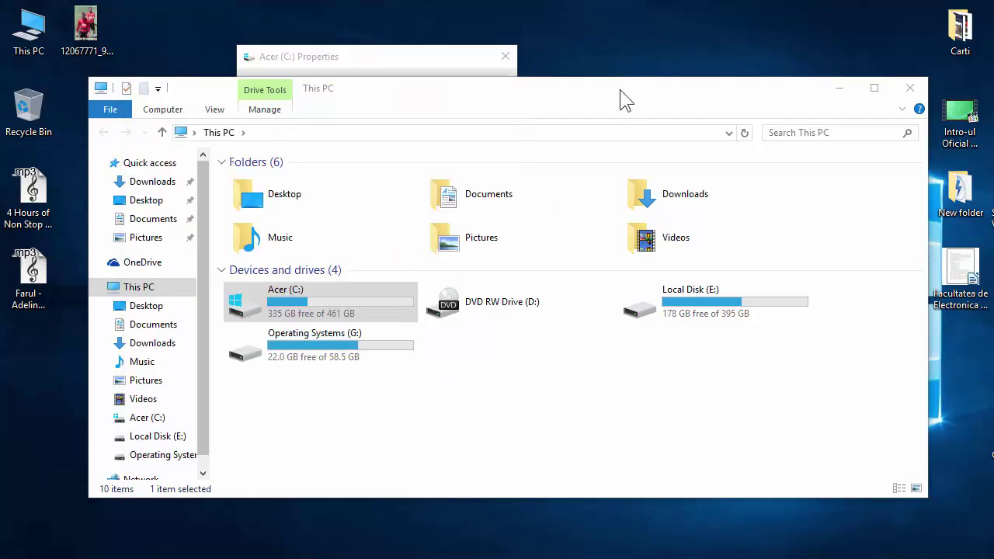
pyautogui.doubleClick(325, 289)
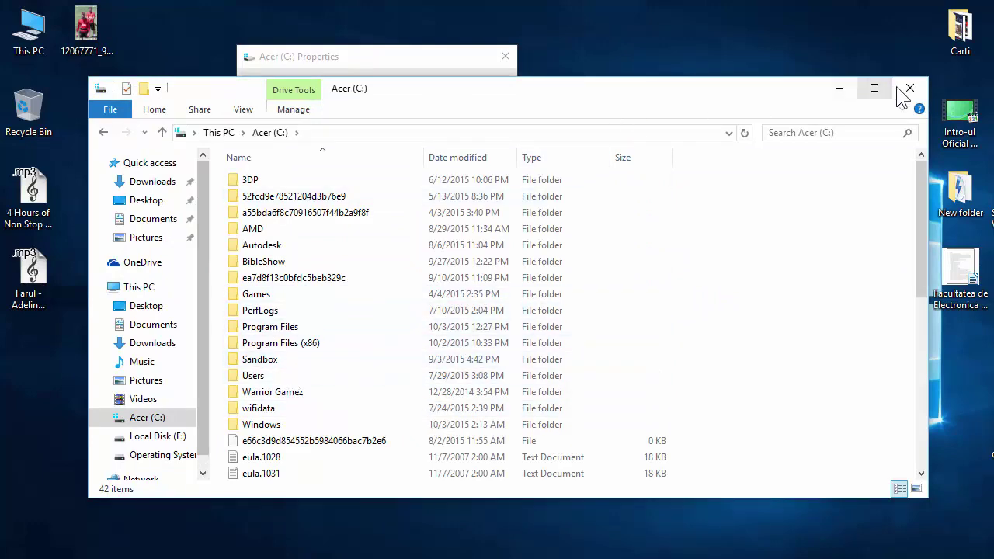
pyautogui.click(842, 87)
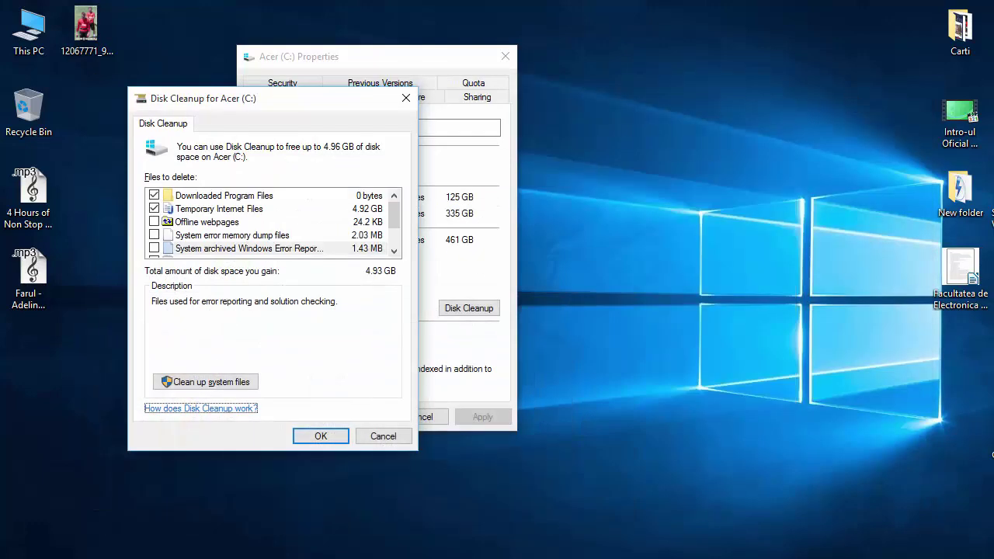
pyautogui.hotkey('alt', 'Tab')
pyautogui.click(834, 91)
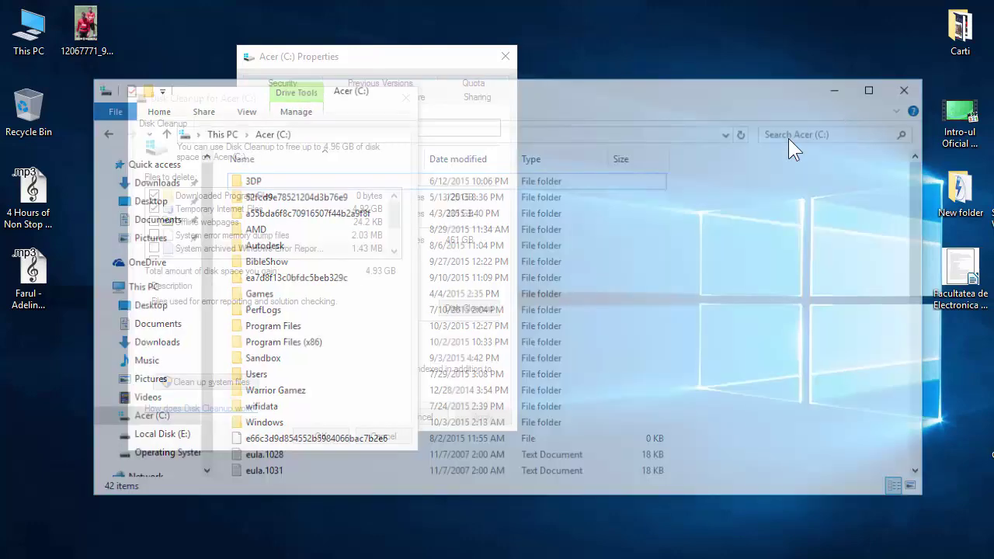
pyautogui.click(356, 98)
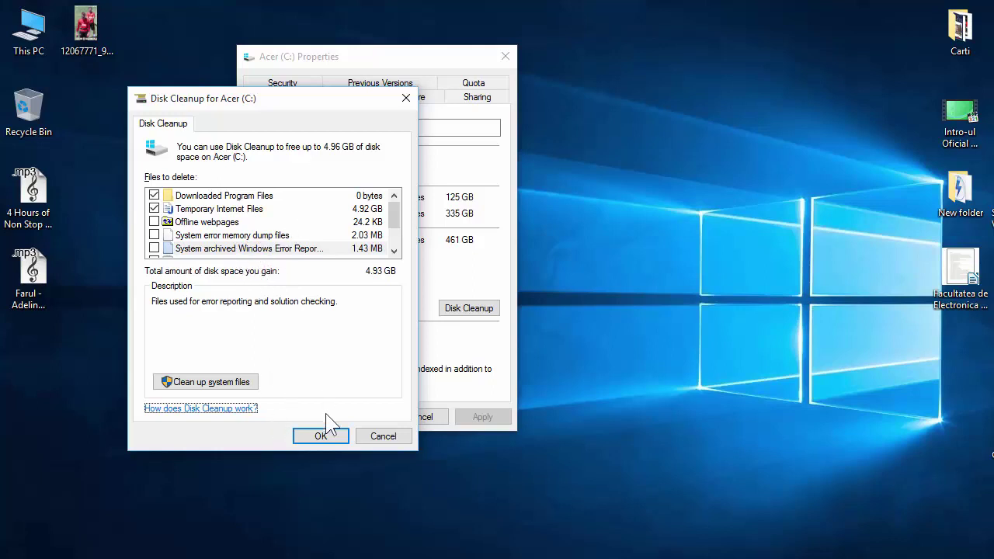
# Run the cleanup of Acer (C:) with permanent deletion of the checked file categories, and close the drive's properties when it finishes
pyautogui.click(321, 437)
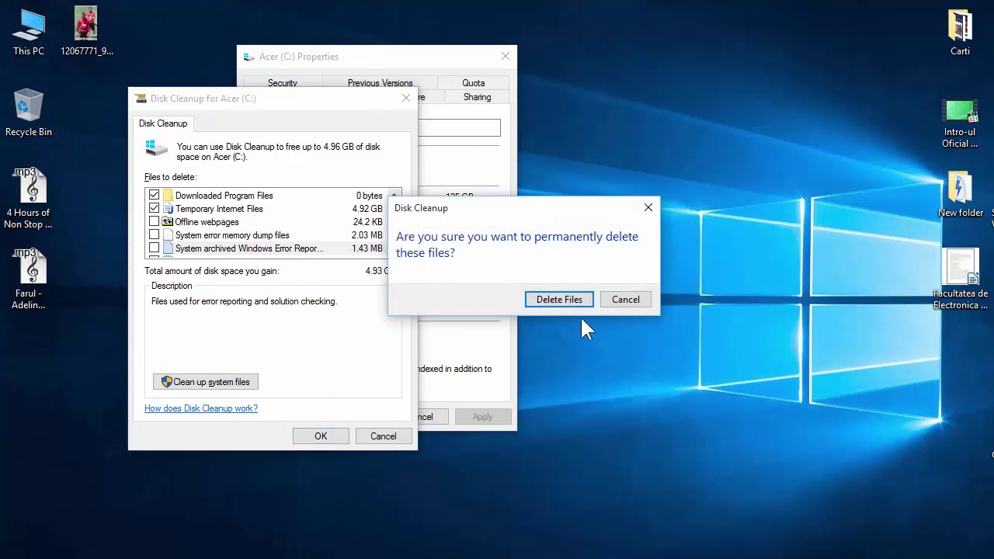
pyautogui.click(559, 300)
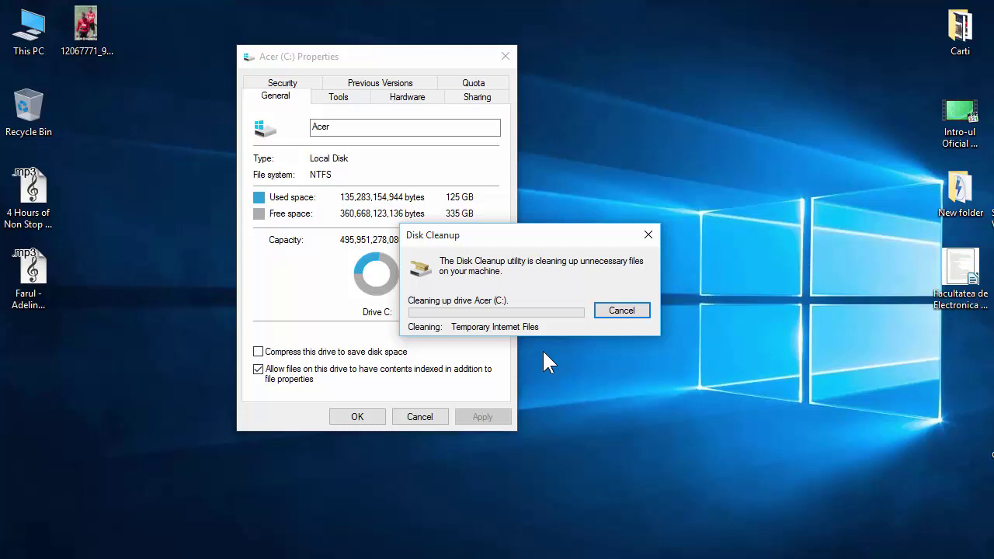
pyautogui.moveTo(518, 234); pyautogui.dragTo(511, 308)
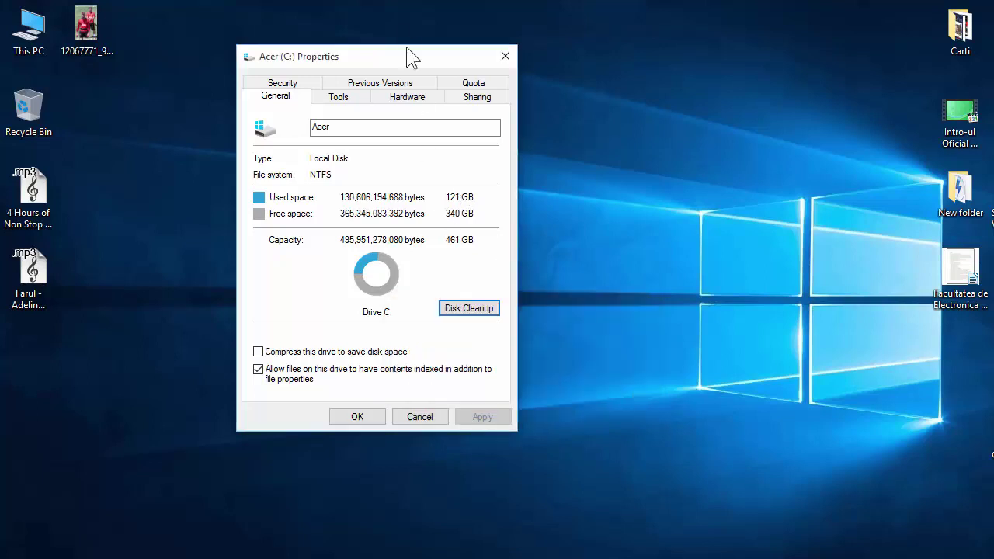
pyautogui.moveTo(419, 55); pyautogui.dragTo(457, 43)
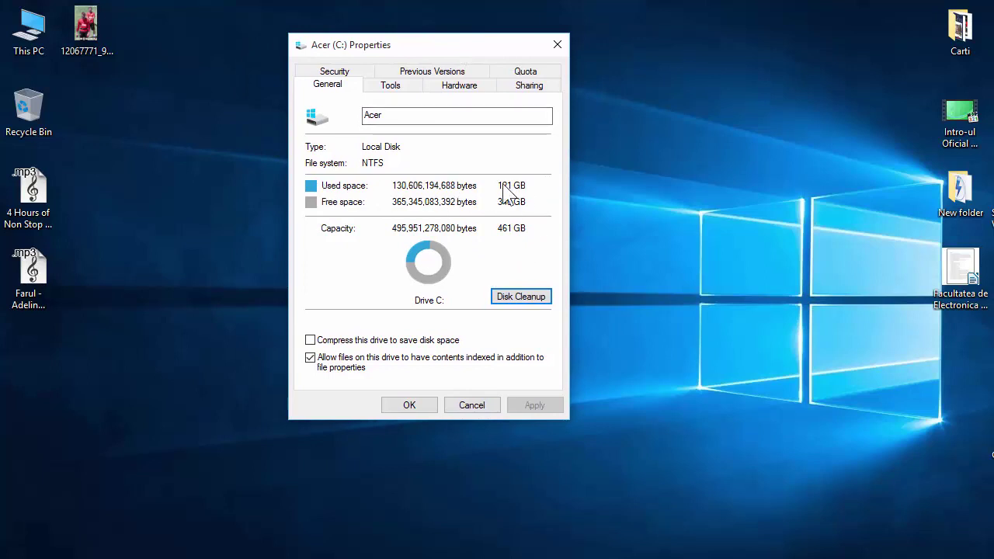
pyautogui.click(414, 406)
# Reopen This PC, check the used and free space in the Acer (C:) properties, and close both windows
pyautogui.doubleClick(27, 27)
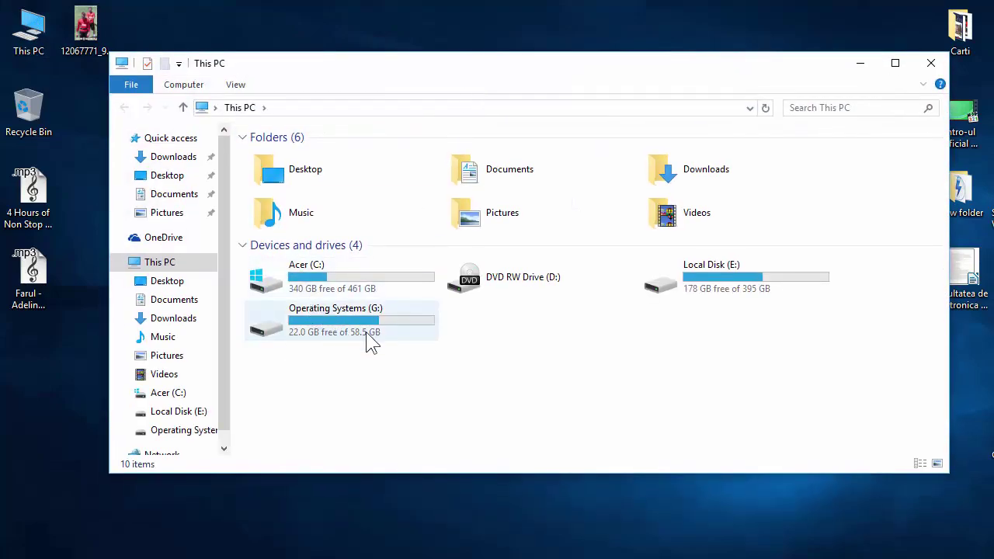
pyautogui.click(349, 287)
pyautogui.rightClick(351, 289)
pyautogui.click(399, 496)
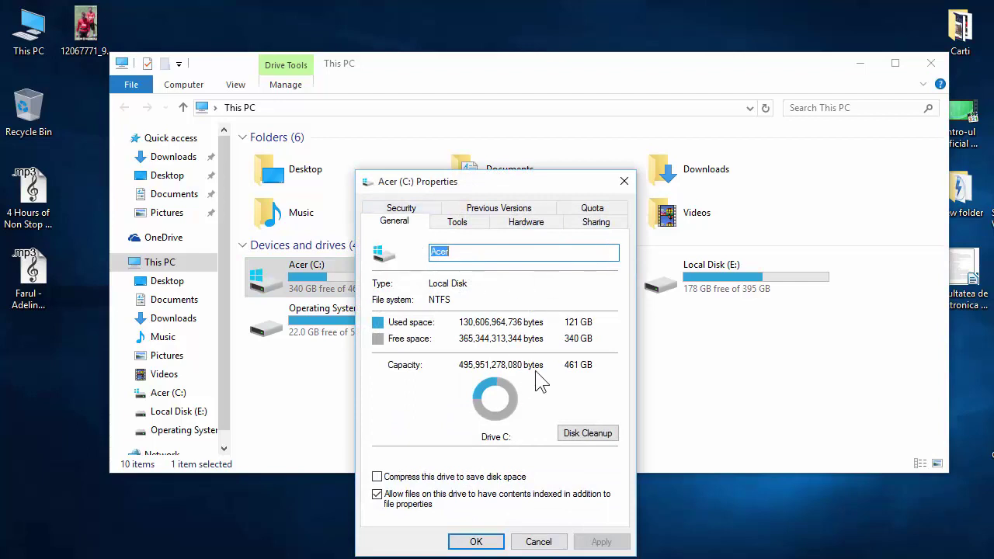
pyautogui.click(623, 183)
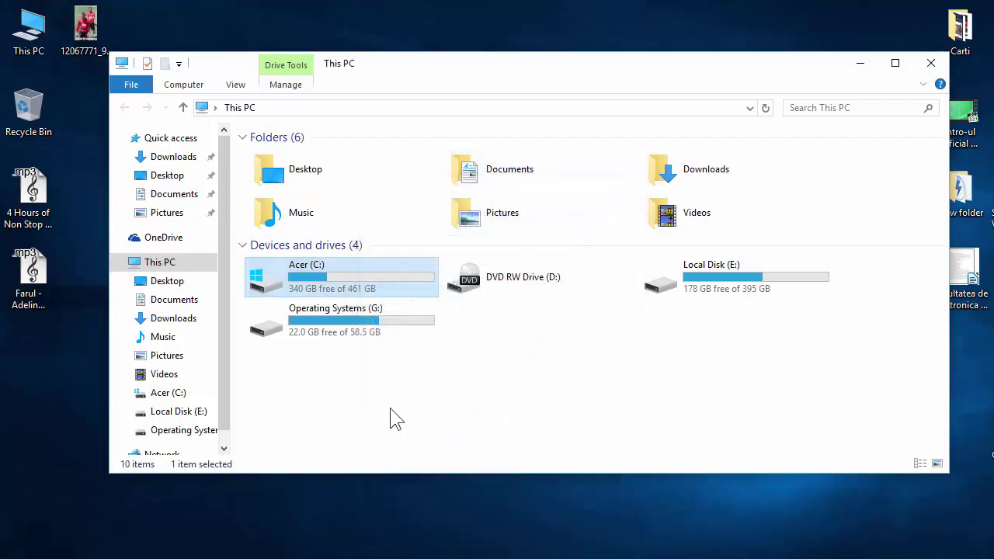
pyautogui.click(365, 372)
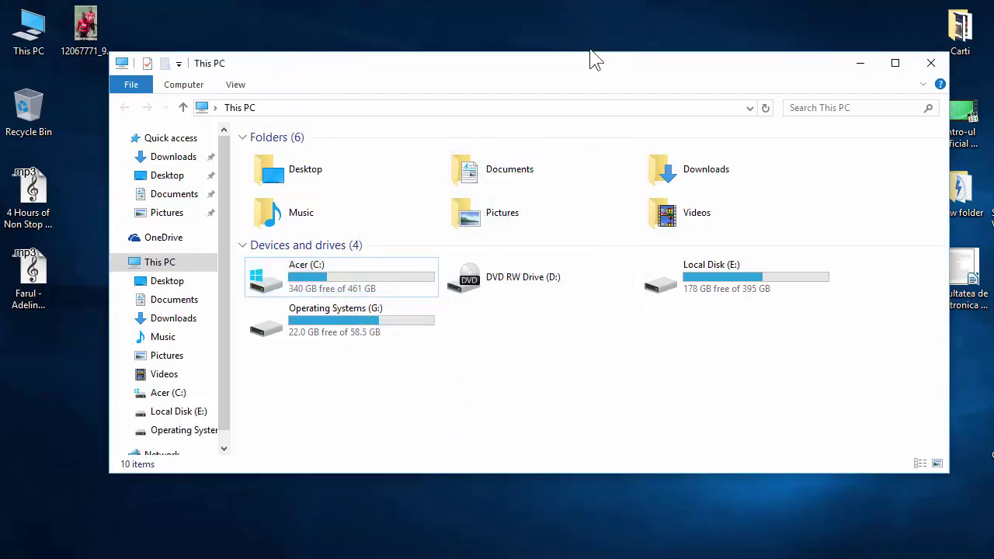
pyautogui.moveTo(593, 56); pyautogui.dragTo(544, 49)
pyautogui.click(882, 57)
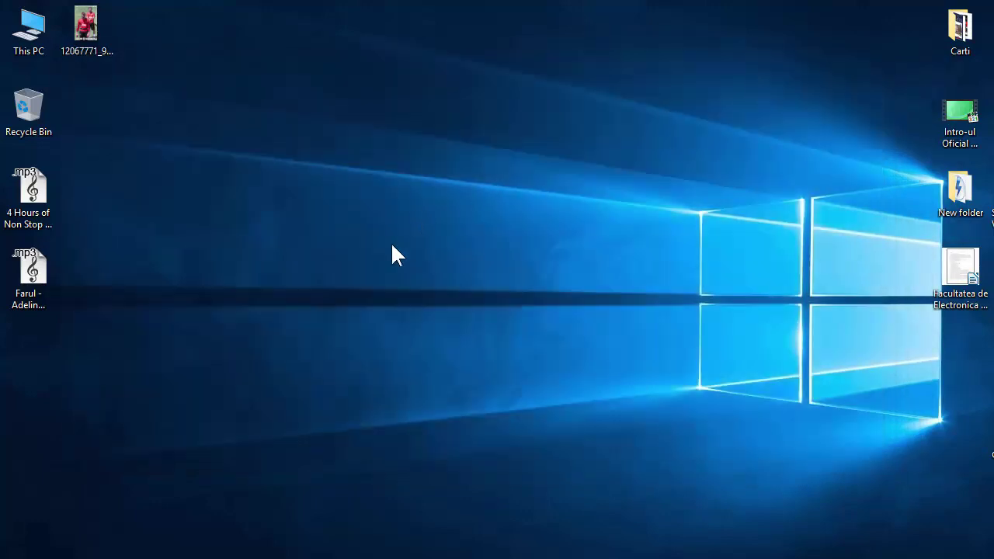